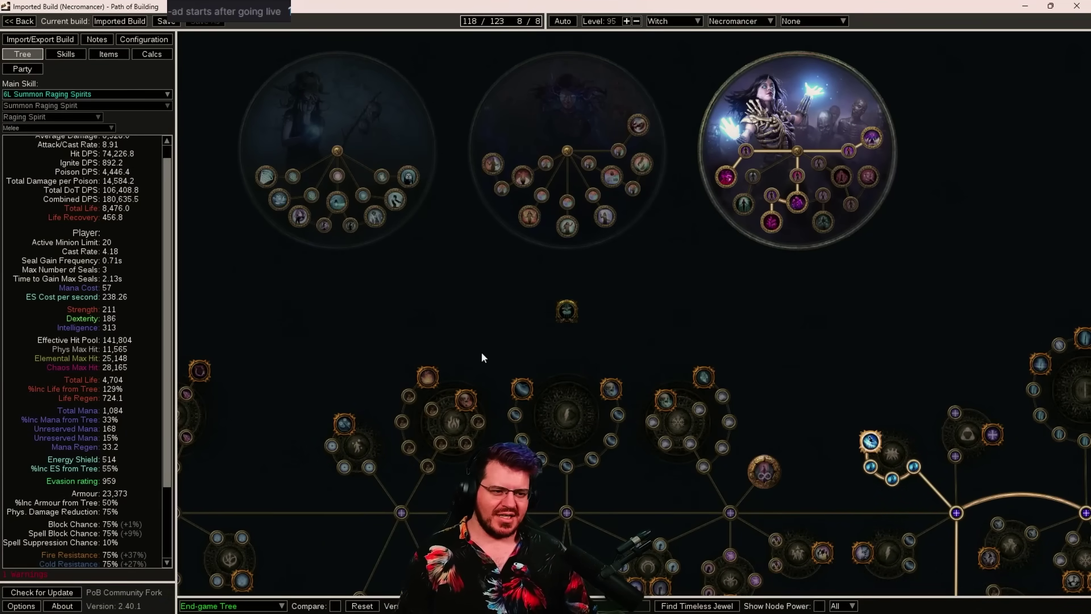
Step: Examine the passive tree's point requirements and the overall layout of the end-game tree
{"action": "mouse_move", "coordinate": [518, 22]}
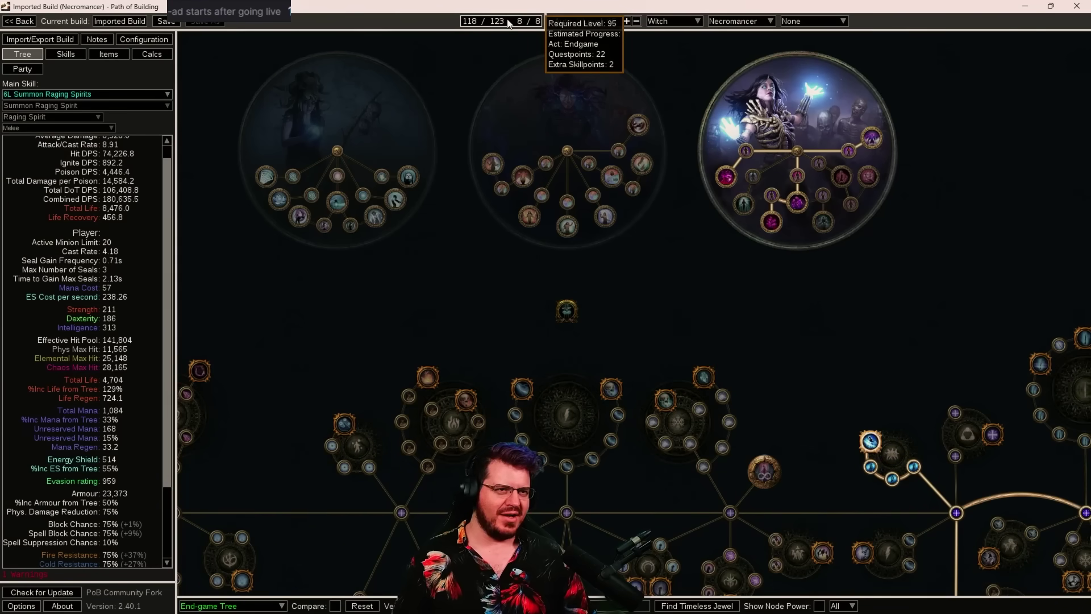
{"action": "scroll", "coordinate": [517, 366], "scroll_direction": "down", "scroll_amount": 5}
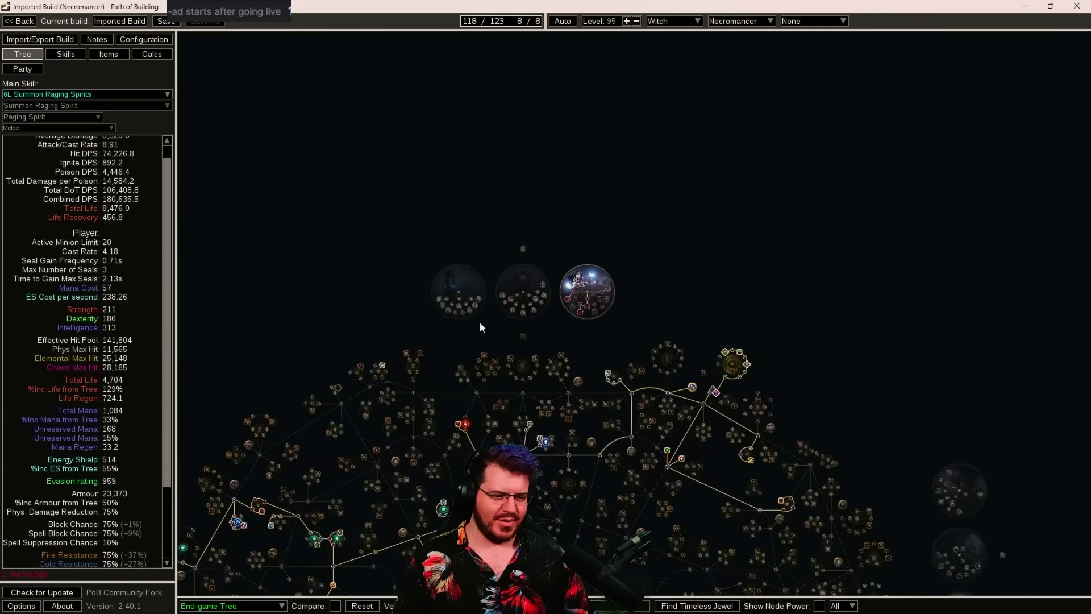
{"action": "left_click_drag", "start_coordinate": [360, 231], "coordinate": [343, 197]}
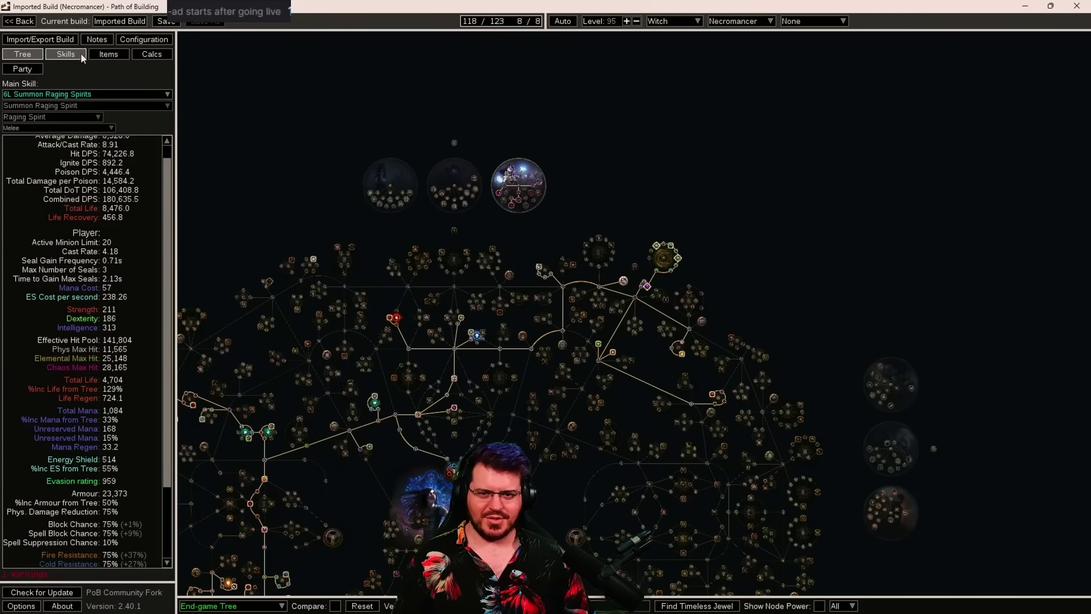
Step: Review the equipped items of the Mapping Gear NON-POISON set and the build's resistance and DPS stats
{"action": "left_click", "coordinate": [101, 54]}
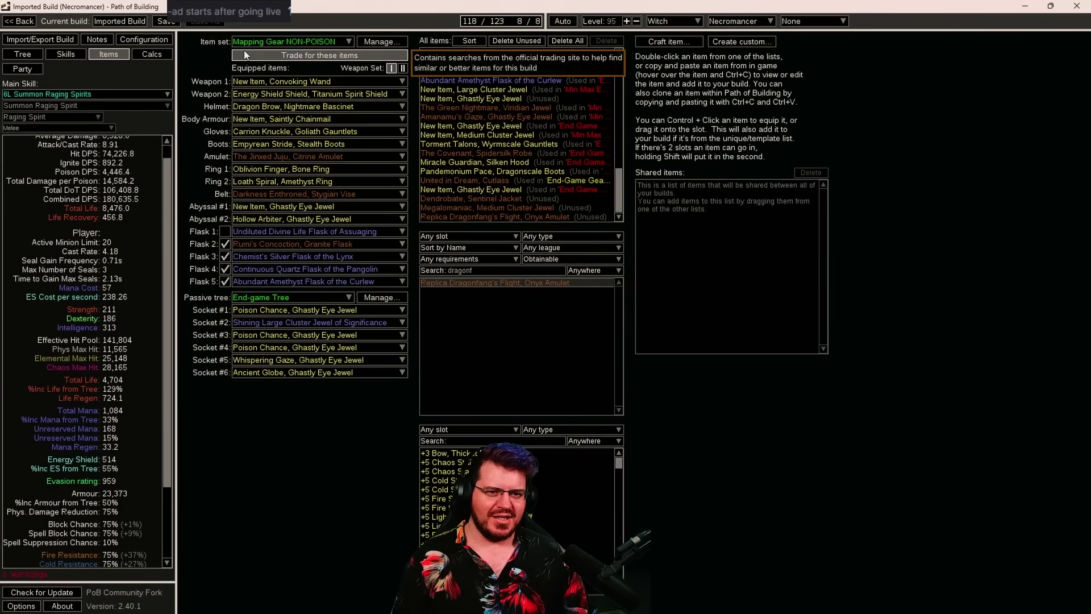
{"action": "mouse_move", "coordinate": [307, 84]}
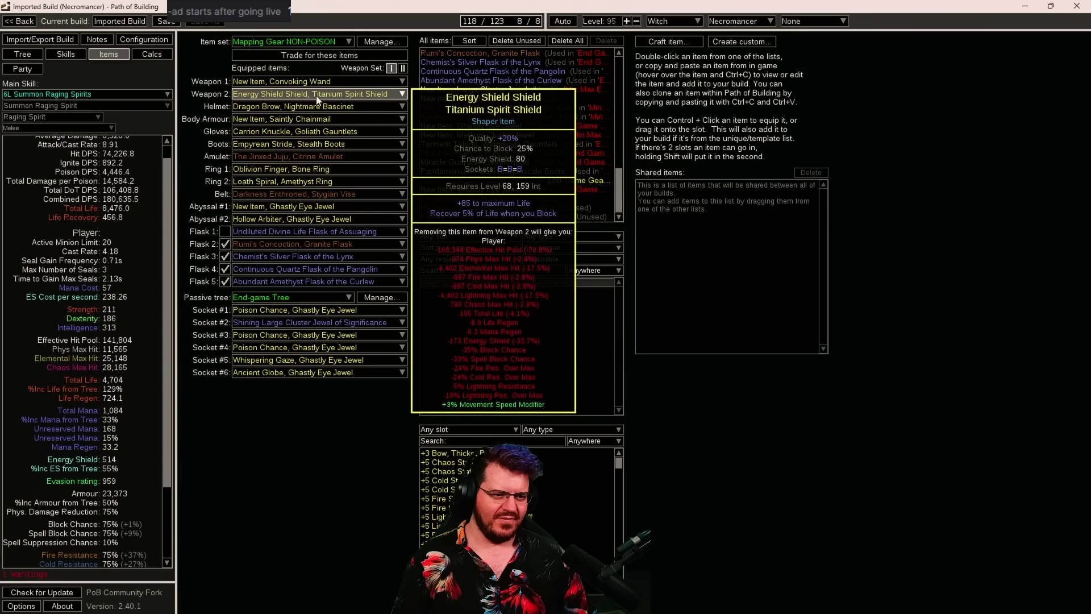
{"action": "mouse_move", "coordinate": [321, 118]}
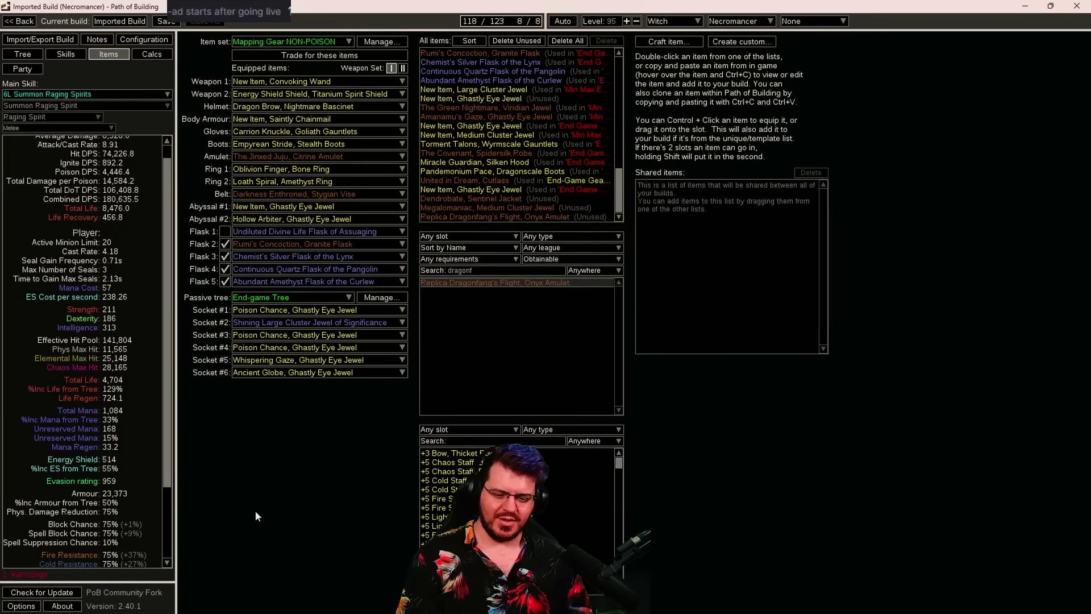
{"action": "scroll", "coordinate": [121, 479], "scroll_direction": "down", "scroll_amount": 4}
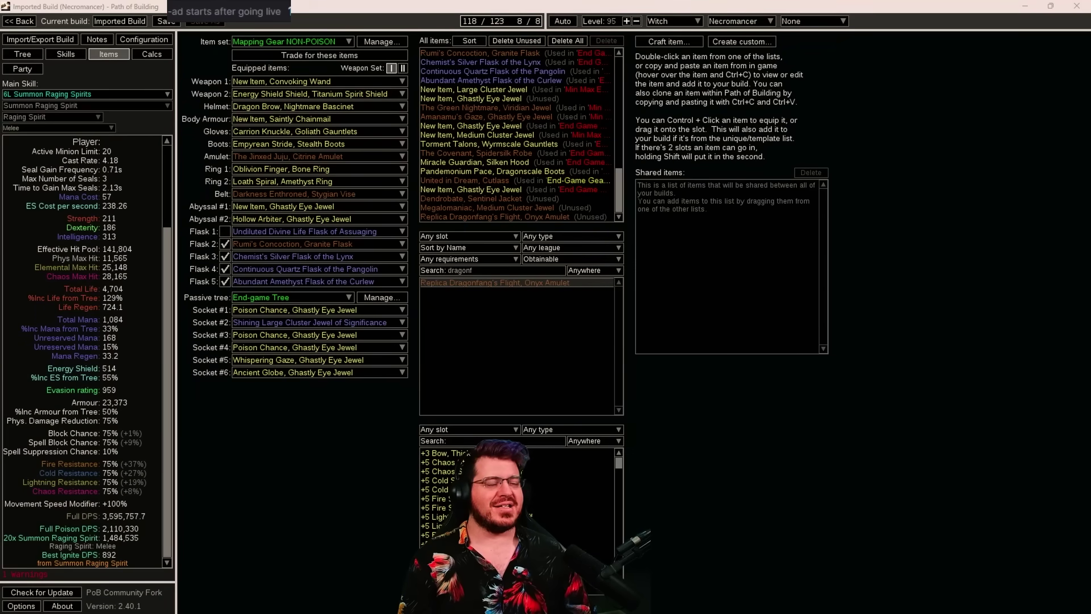
Step: Bring up the Imgur page in the browser and compare its non-poison stats with the build, moving the window away when done
{"action": "left_click_drag", "start_coordinate": [0, 52], "coordinate": [622, 62]}
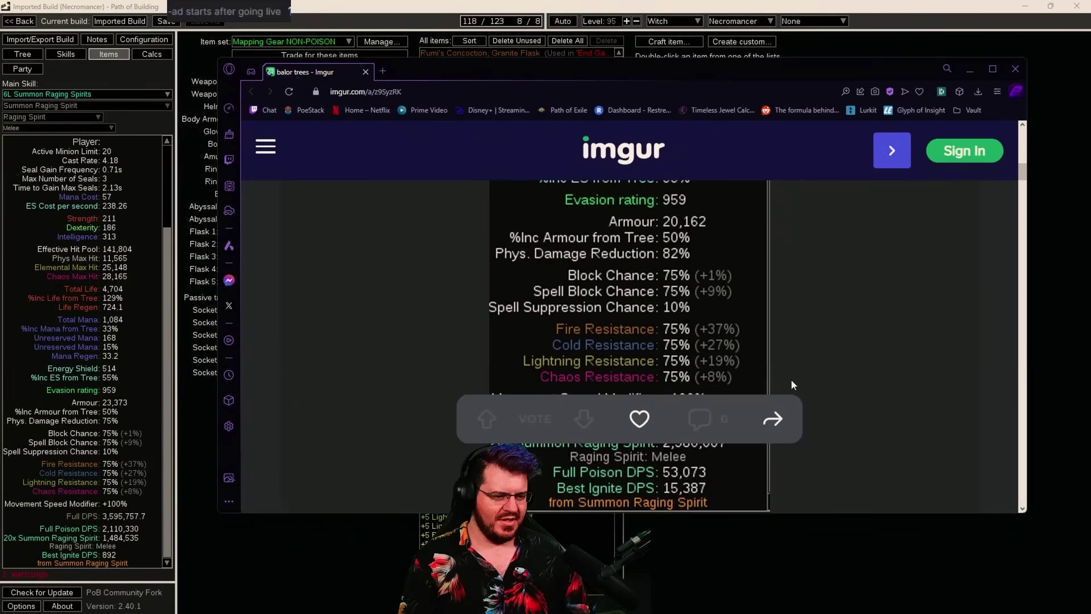
{"action": "scroll", "coordinate": [813, 352], "scroll_direction": "down", "scroll_amount": 2}
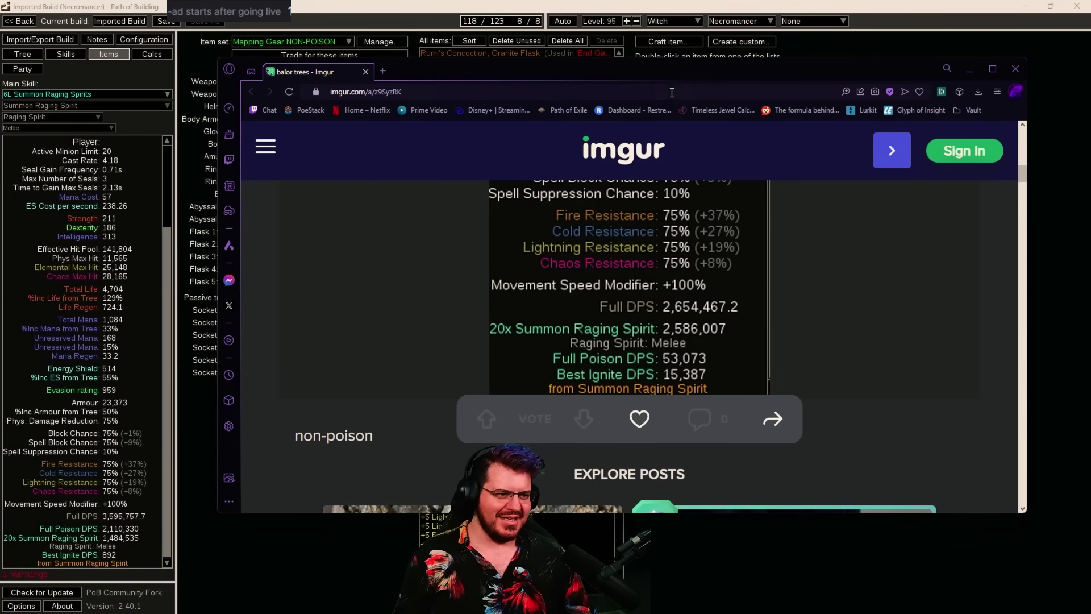
{"action": "left_click_drag", "start_coordinate": [680, 74], "coordinate": [0, 74]}
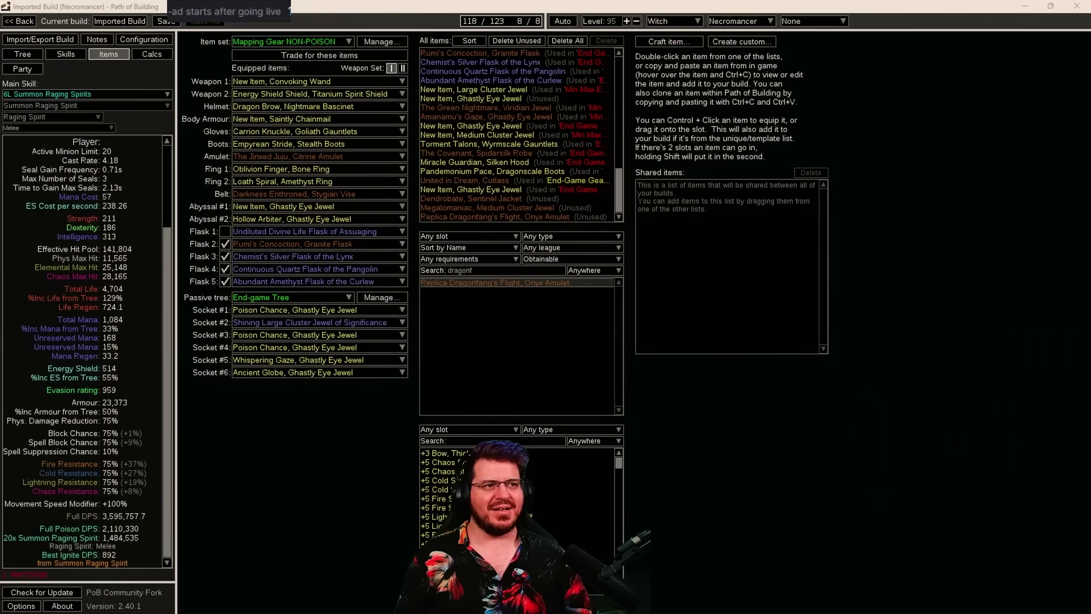
Step: Load the End Game Min Max (Overkill) item set together with the Min Max End Game (Overkill) passive tree
{"action": "left_click", "coordinate": [299, 40]}
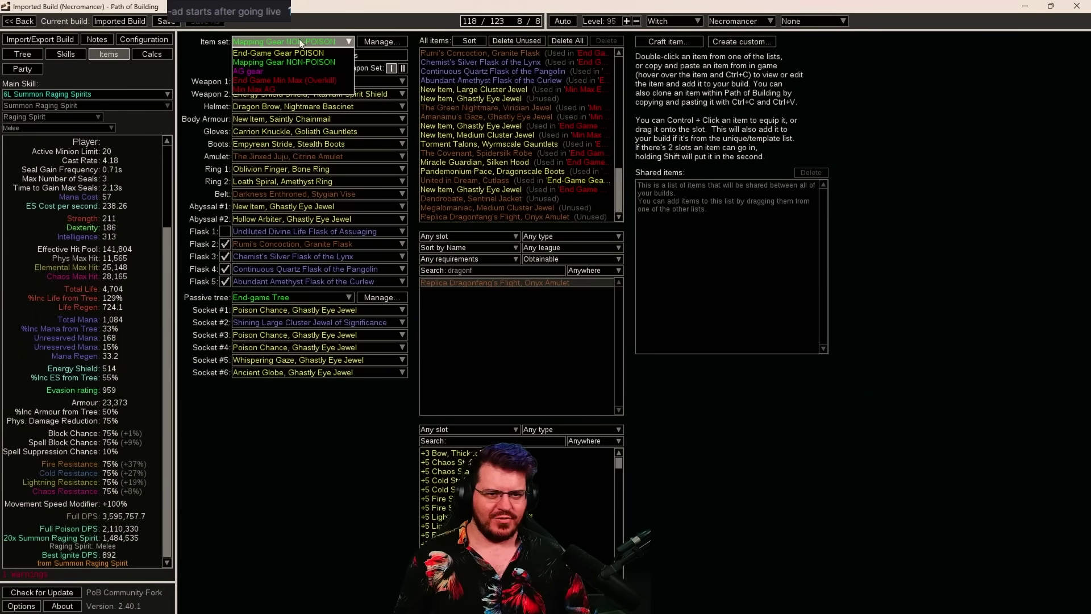
{"action": "left_click", "coordinate": [294, 79]}
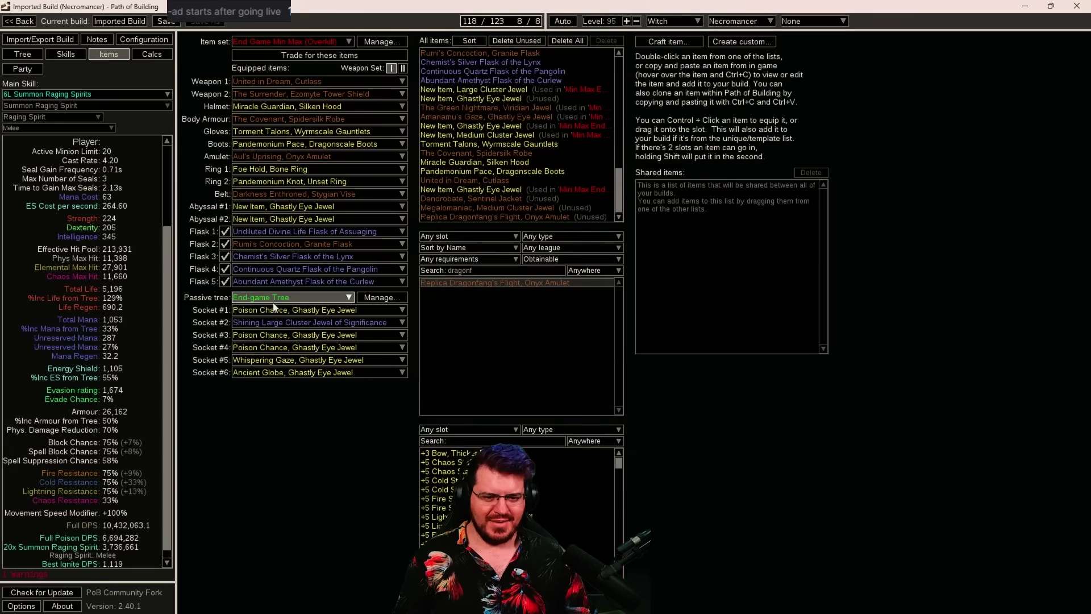
{"action": "left_click", "coordinate": [279, 300]}
{"action": "left_click", "coordinate": [294, 362]}
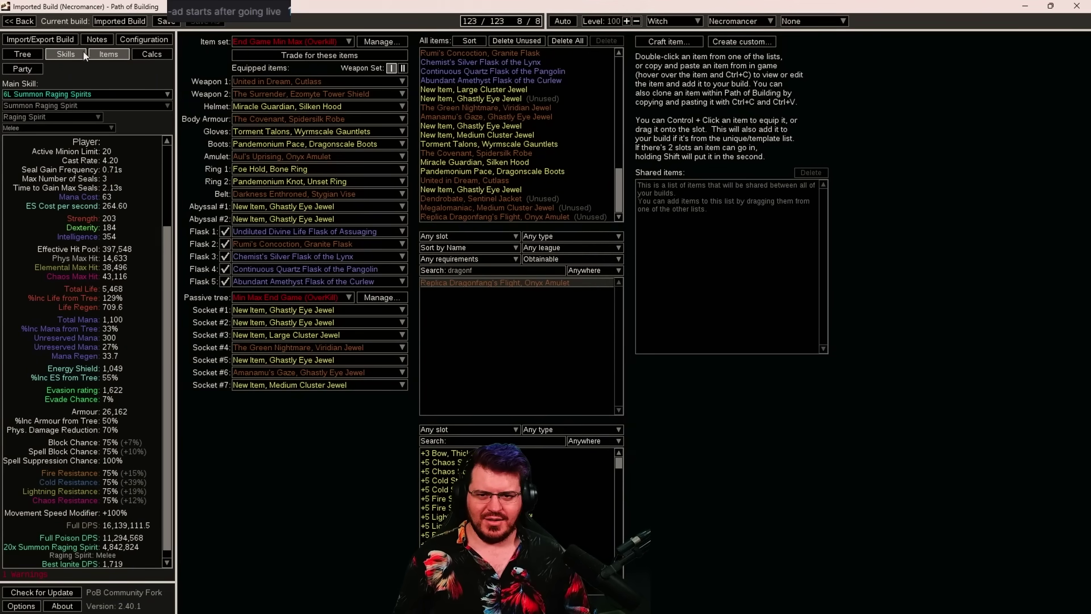
Step: Switch the build's skill set to End-Game POISON (MIN MAX)
{"action": "left_click", "coordinate": [80, 52]}
{"action": "left_click", "coordinate": [256, 42]}
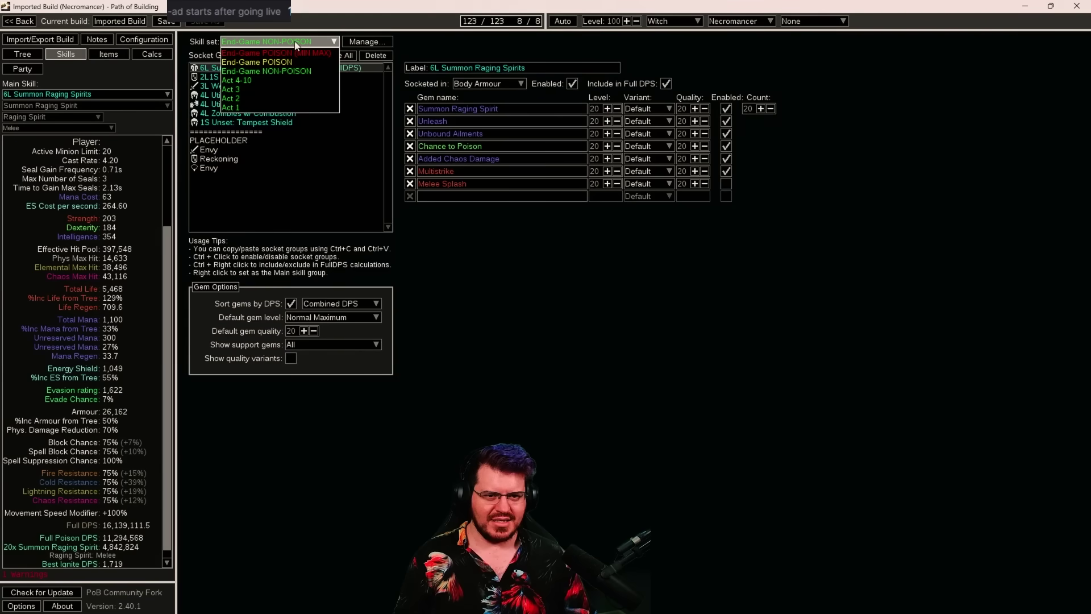
{"action": "left_click", "coordinate": [298, 49]}
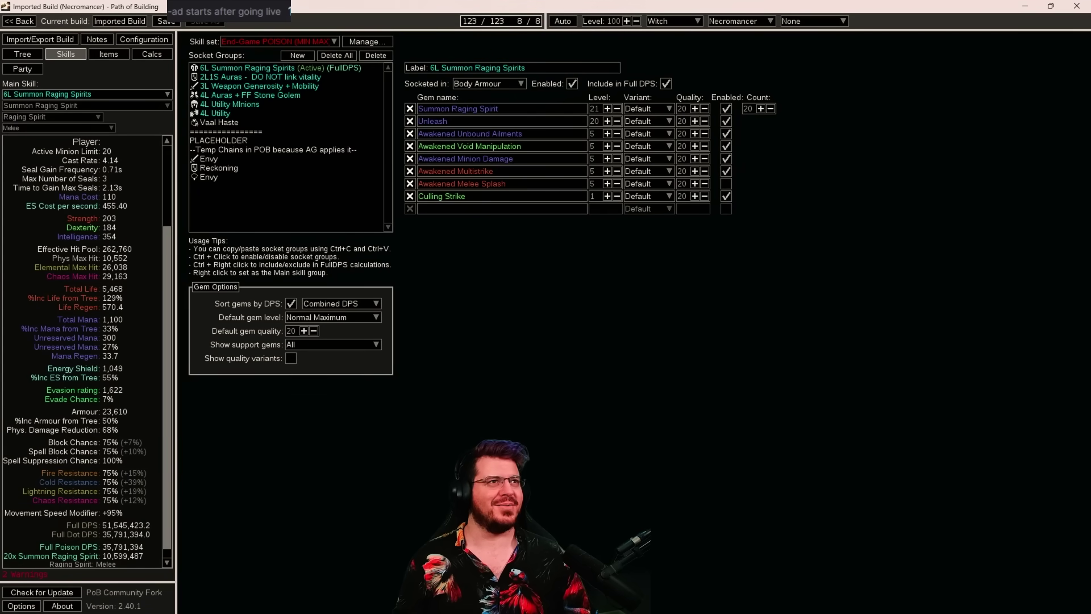
Step: Switch to the Imgur page in the browser and compare its min-max DPS stats with the loaded build
{"action": "key", "text": "alt+Tab"}
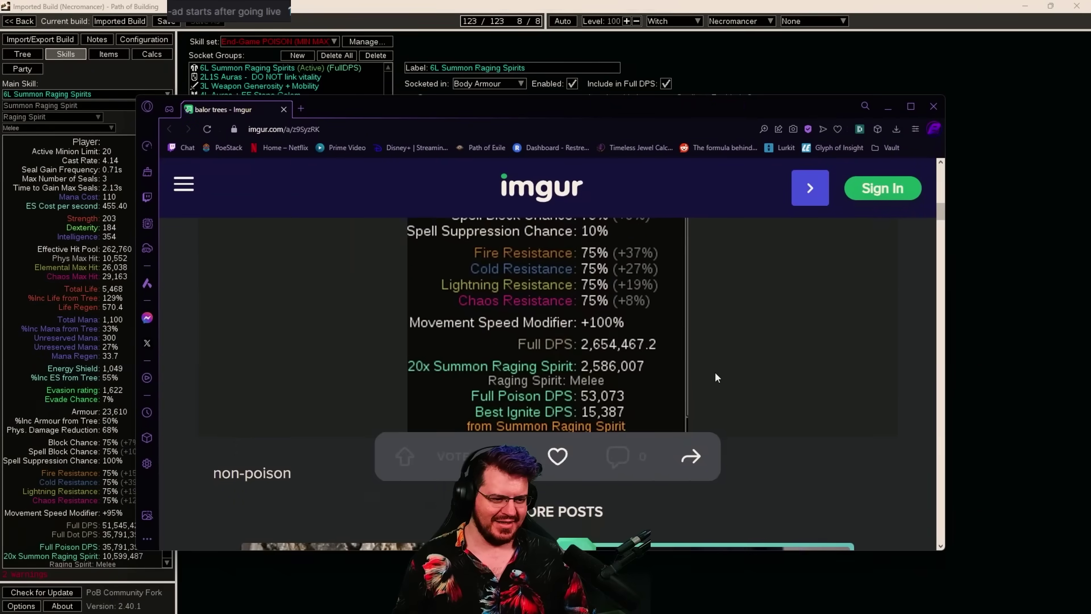
{"action": "scroll", "coordinate": [715, 371], "scroll_direction": "down", "scroll_amount": 20}
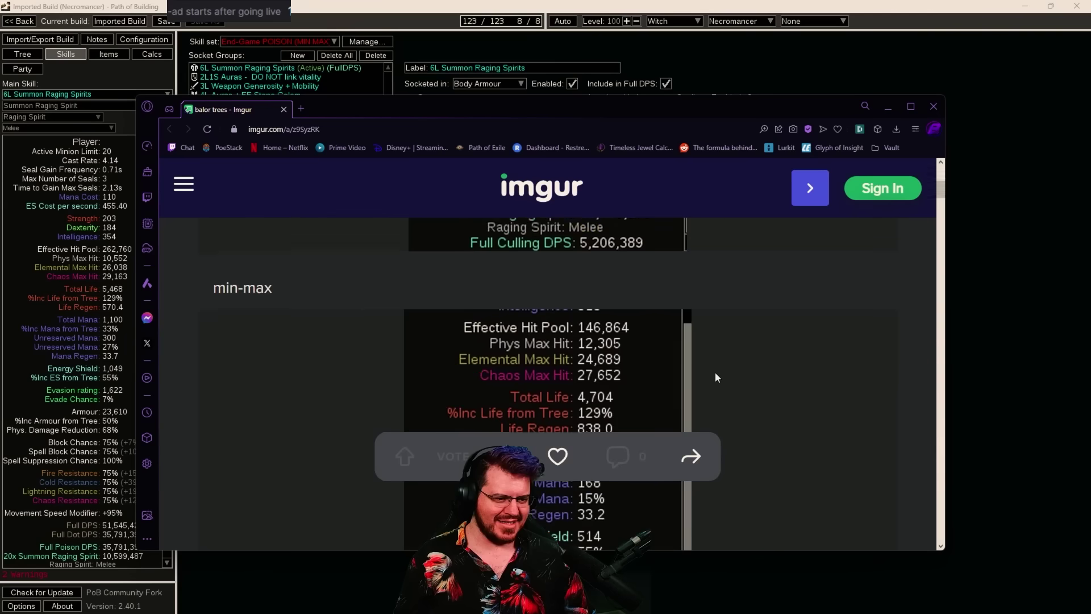
{"action": "scroll", "coordinate": [714, 371], "scroll_direction": "up", "scroll_amount": 3}
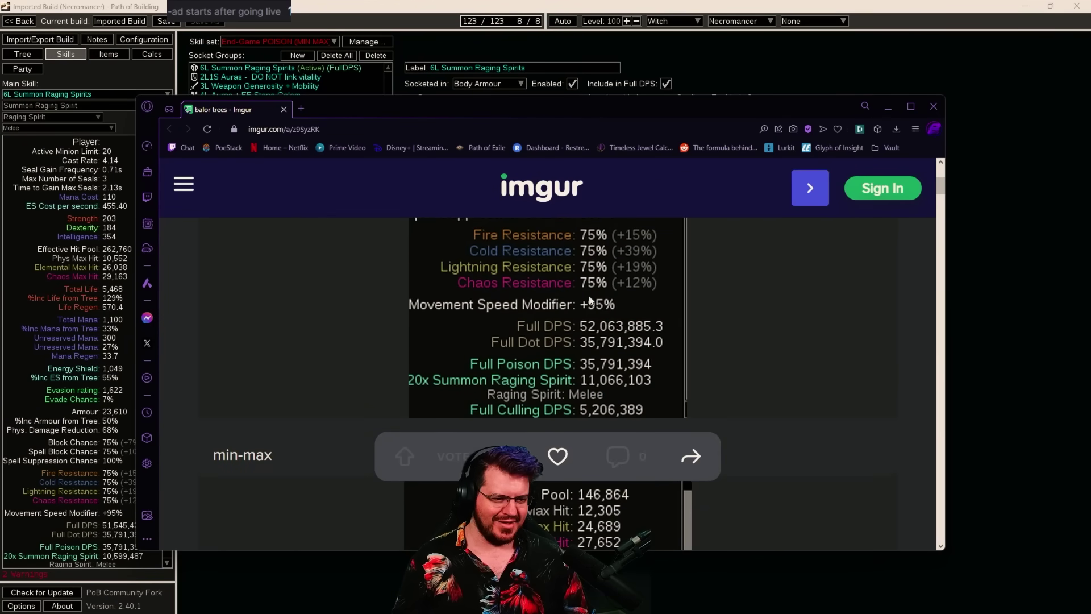
{"action": "left_click_drag", "start_coordinate": [640, 104], "coordinate": [699, 79]}
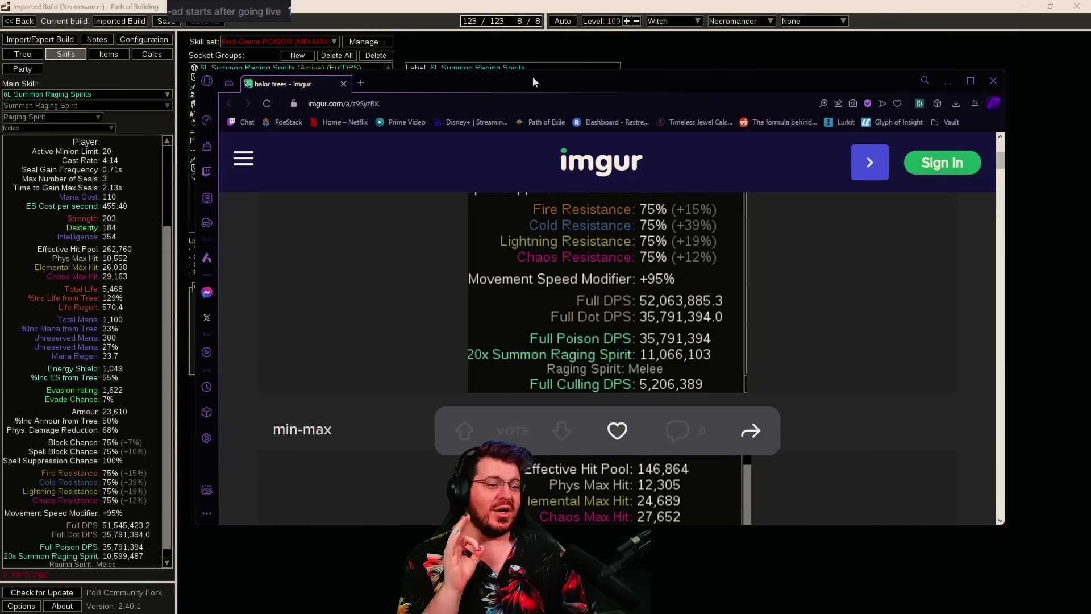
{"action": "left_click_drag", "start_coordinate": [531, 77], "coordinate": [23, 103]}
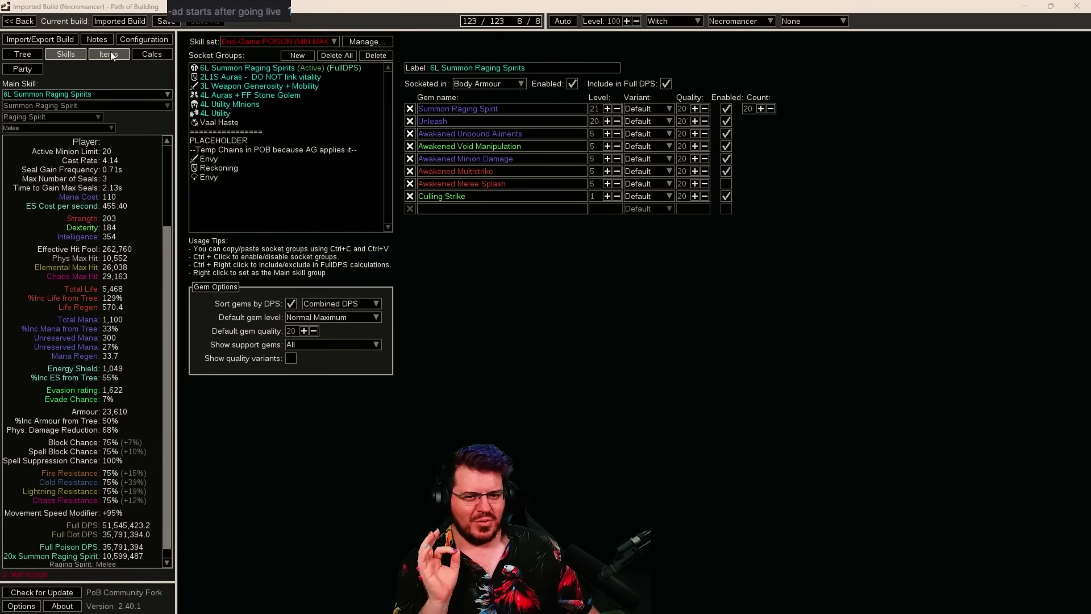
Step: Inspect the Bone Barrier node and its neighbouring notable in the Necromancer ascendancy of the min-max tree
{"action": "left_click", "coordinate": [110, 51]}
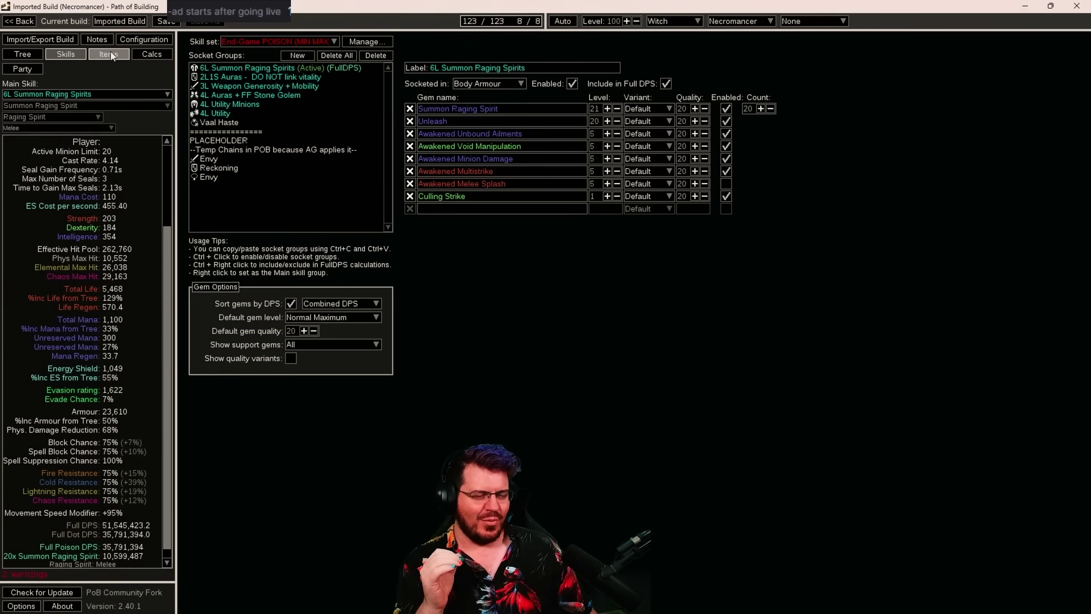
{"action": "left_click", "coordinate": [111, 51]}
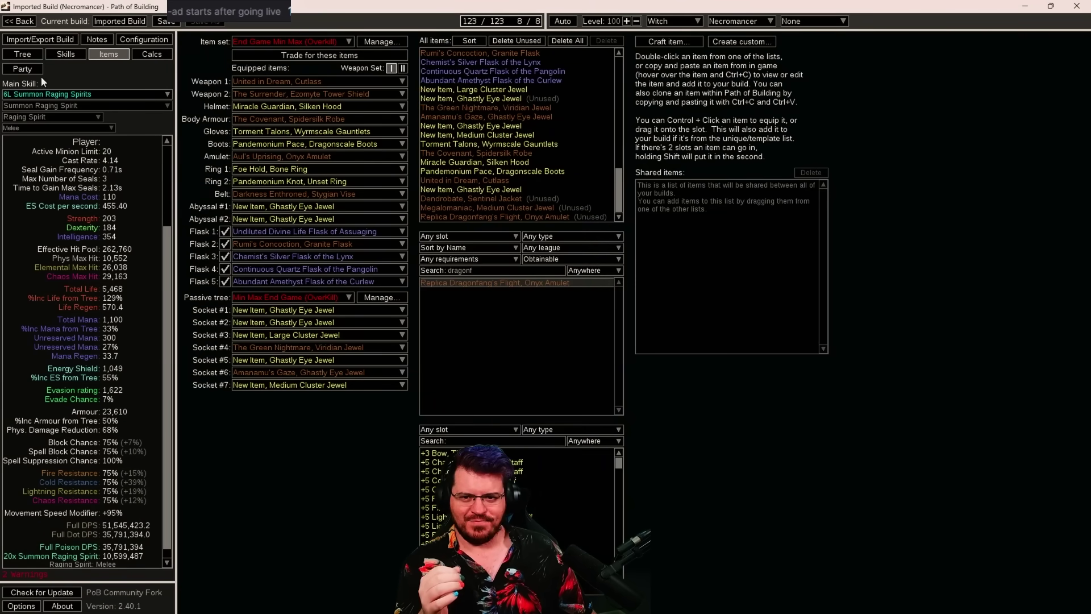
{"action": "left_click", "coordinate": [28, 52]}
{"action": "scroll", "coordinate": [555, 224], "scroll_direction": "up", "scroll_amount": 6}
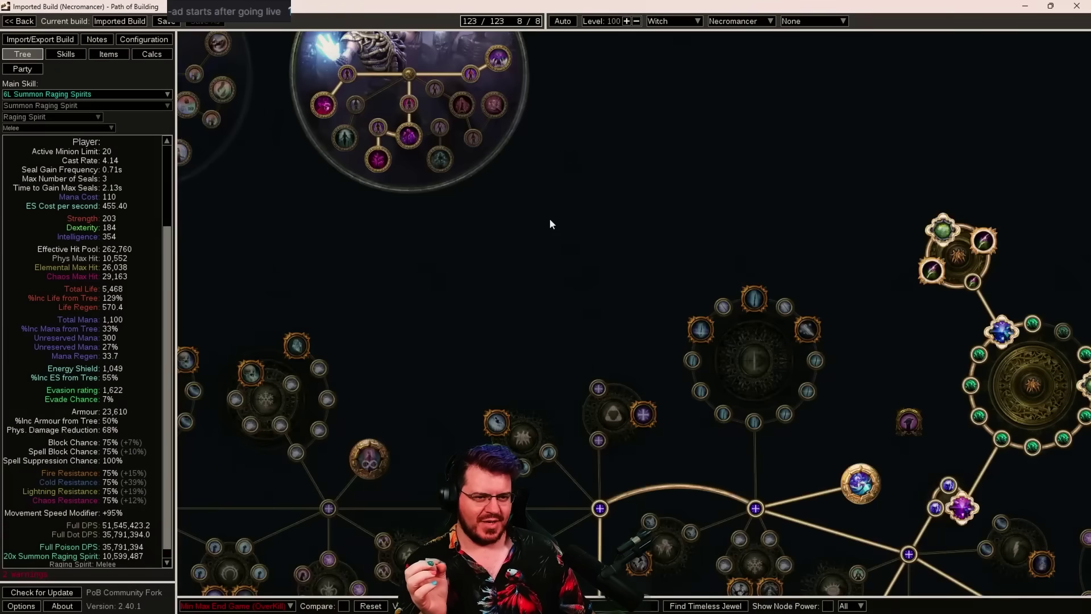
{"action": "scroll", "coordinate": [499, 227], "scroll_direction": "up", "scroll_amount": 1}
{"action": "mouse_move", "coordinate": [507, 215]}
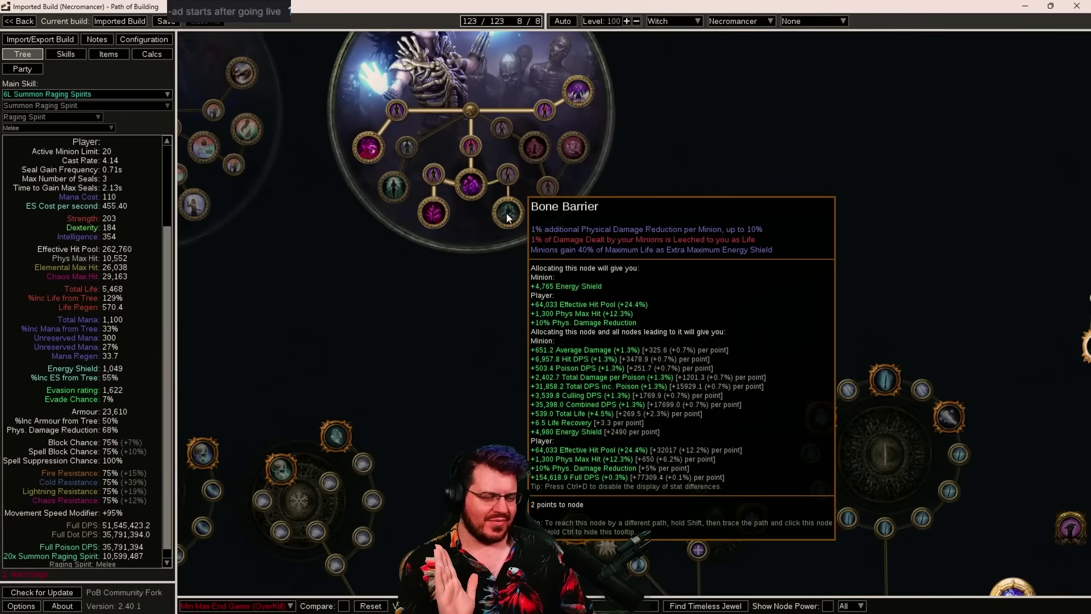
{"action": "mouse_move", "coordinate": [435, 211]}
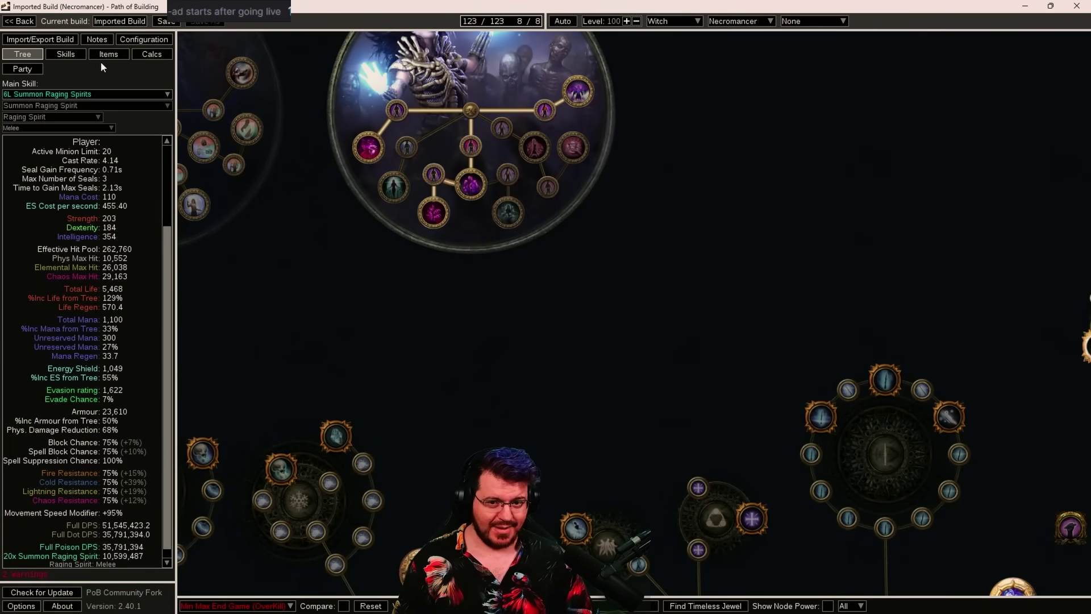
Step: Inspect the min-max set's United in Dream weapon and socketed jewels, and view the Summon Raging Spirits gem links
{"action": "left_click", "coordinate": [99, 58]}
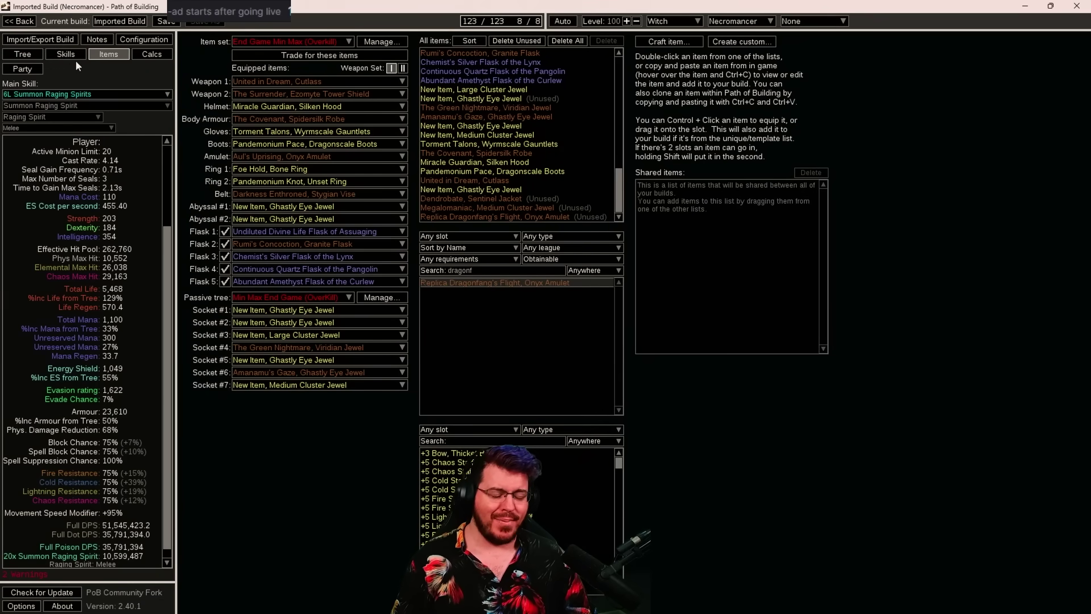
{"action": "mouse_move", "coordinate": [329, 84]}
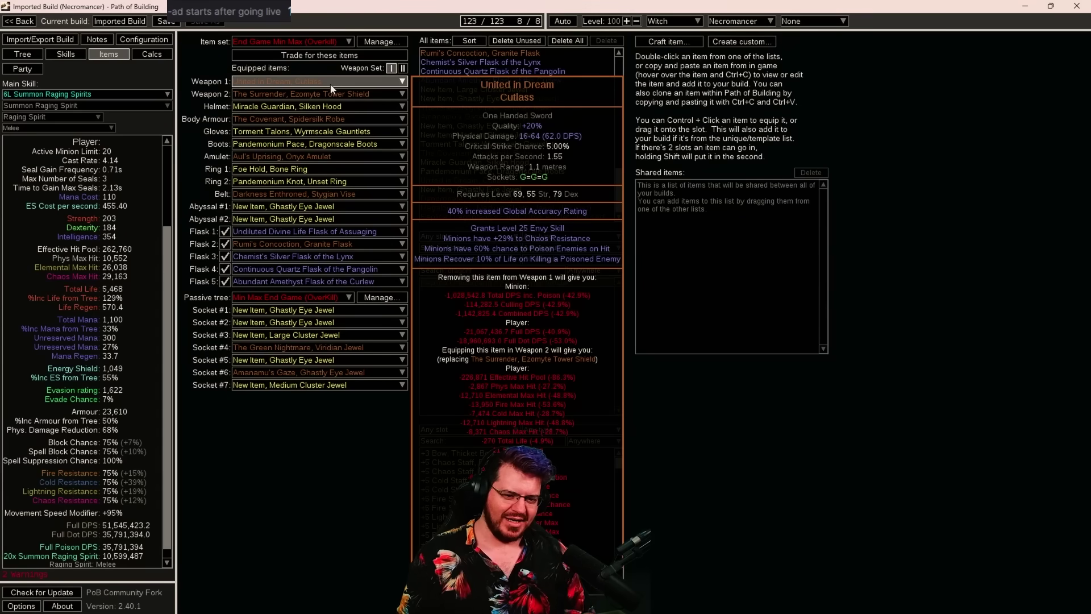
{"action": "mouse_move", "coordinate": [312, 310]}
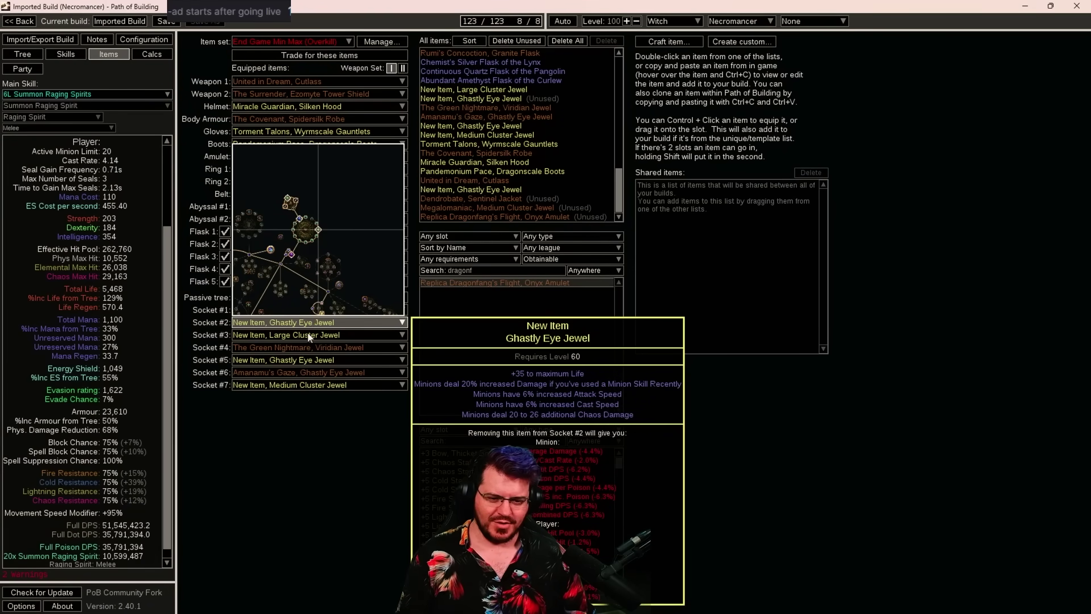
{"action": "mouse_move", "coordinate": [335, 389]}
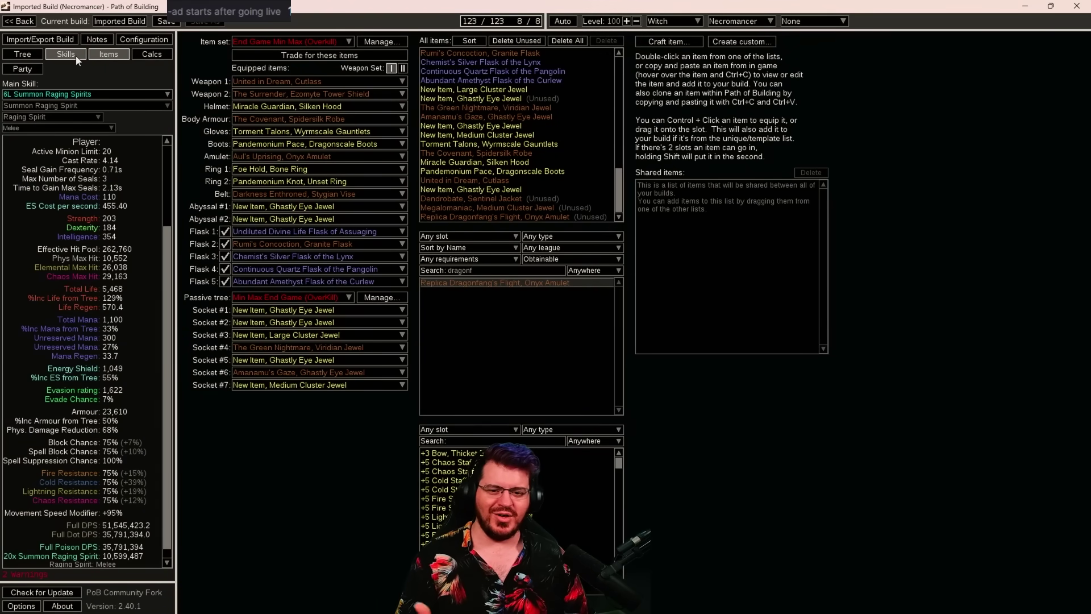
{"action": "left_click", "coordinate": [66, 54]}
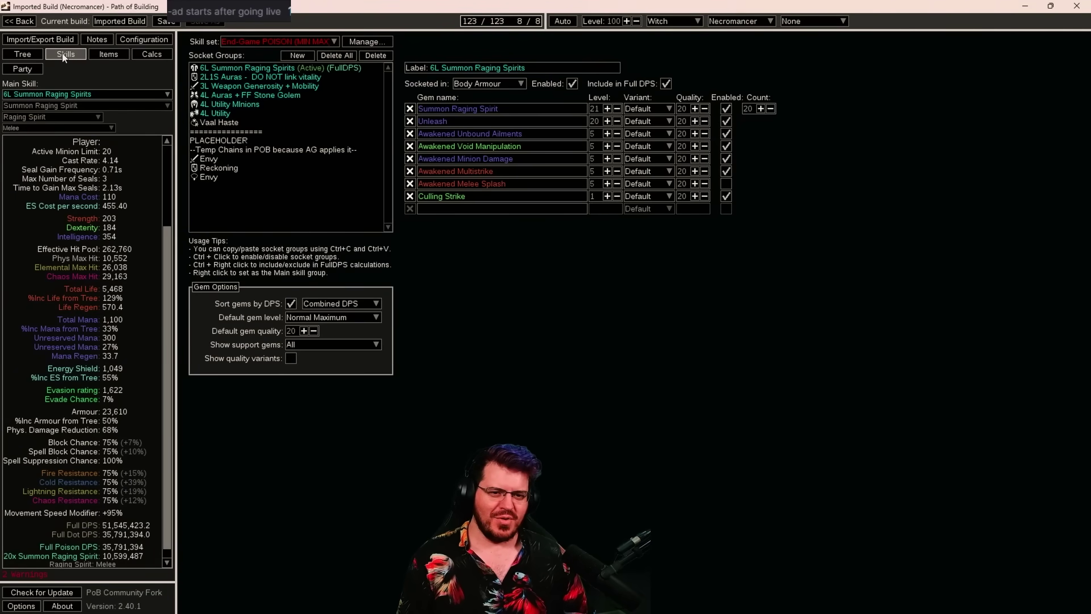
Step: Return to the passive tree and view the Necromancer ascendancy with the surrounding clusters
{"action": "left_click", "coordinate": [26, 52]}
{"action": "mouse_move", "coordinate": [512, 222]}
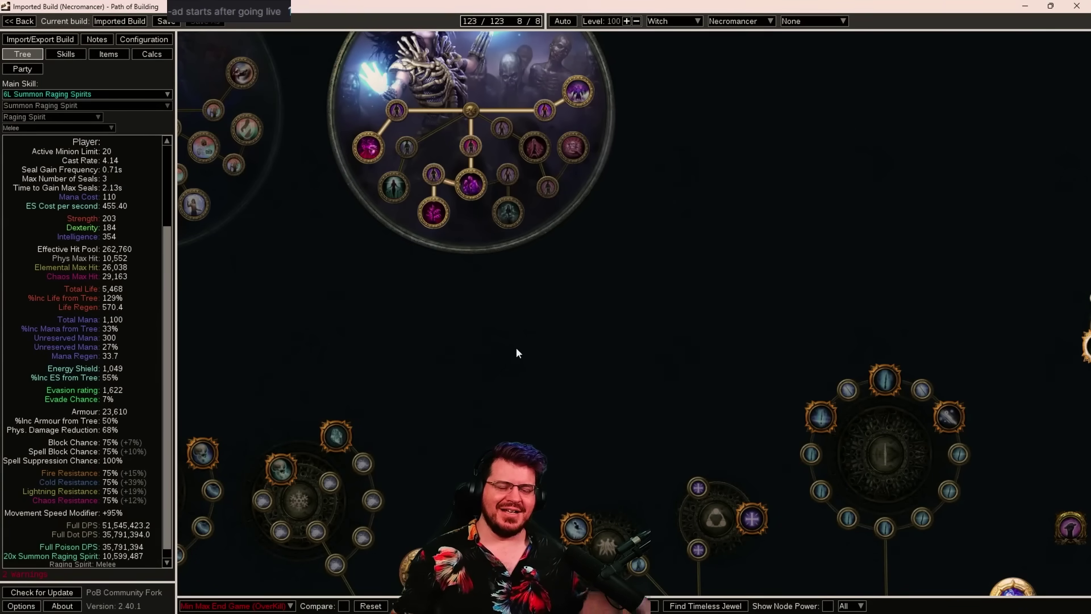
{"action": "scroll", "coordinate": [516, 347], "scroll_direction": "down", "scroll_amount": 5}
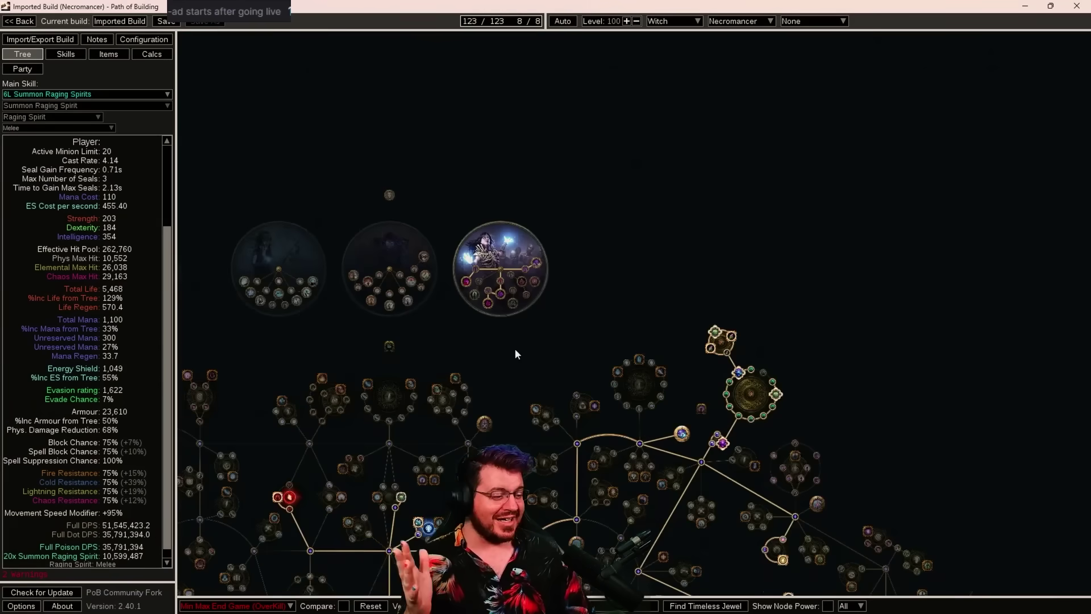
{"action": "left_click_drag", "start_coordinate": [543, 336], "coordinate": [465, 398]}
{"action": "scroll", "coordinate": [480, 391], "scroll_direction": "up", "scroll_amount": 4}
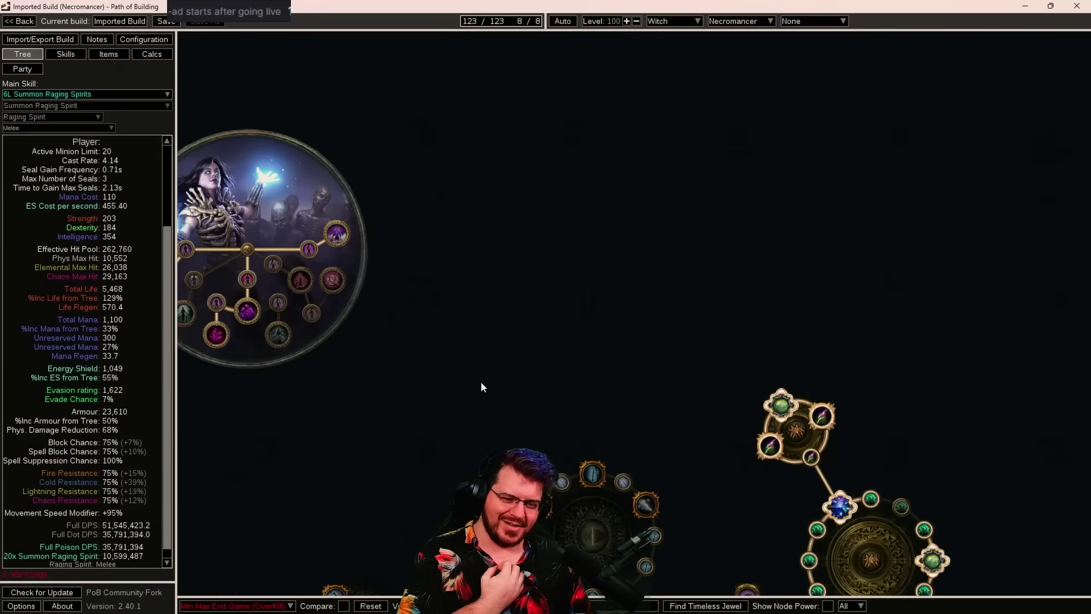
{"action": "left_click_drag", "start_coordinate": [412, 279], "coordinate": [674, 291]}
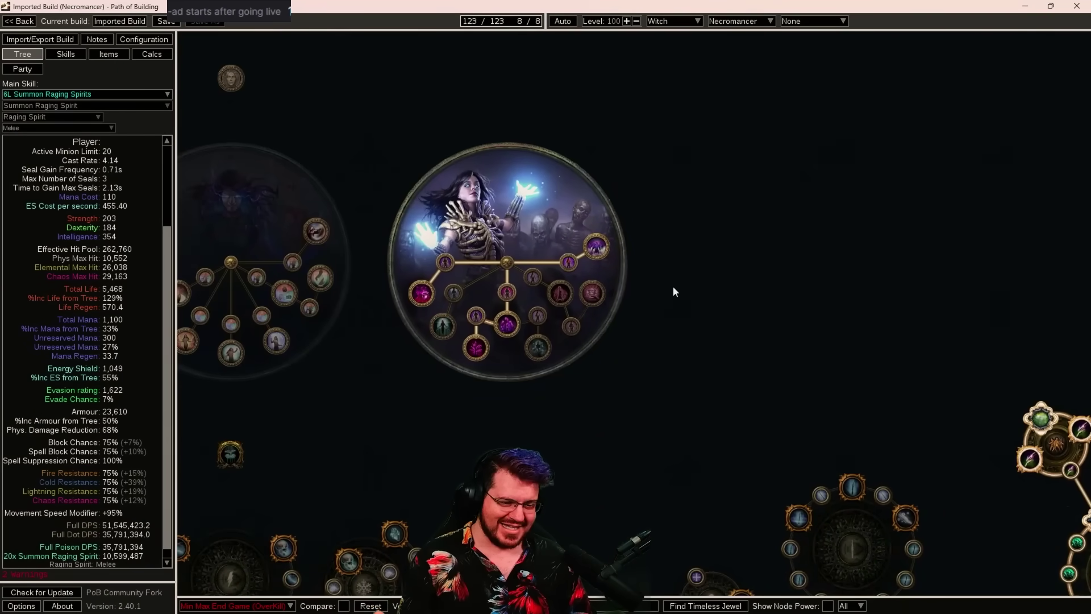